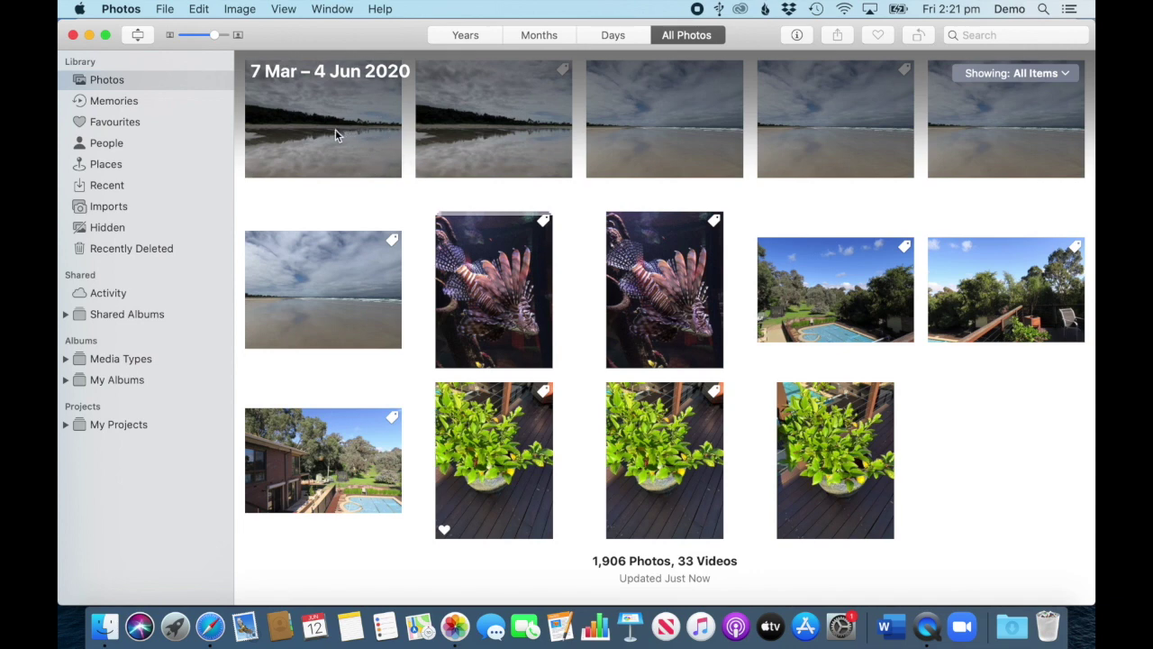
- Turn on View > Metadata > Titles so file names like IMG_1317.JPG appear under thumbnails
click(284, 9)
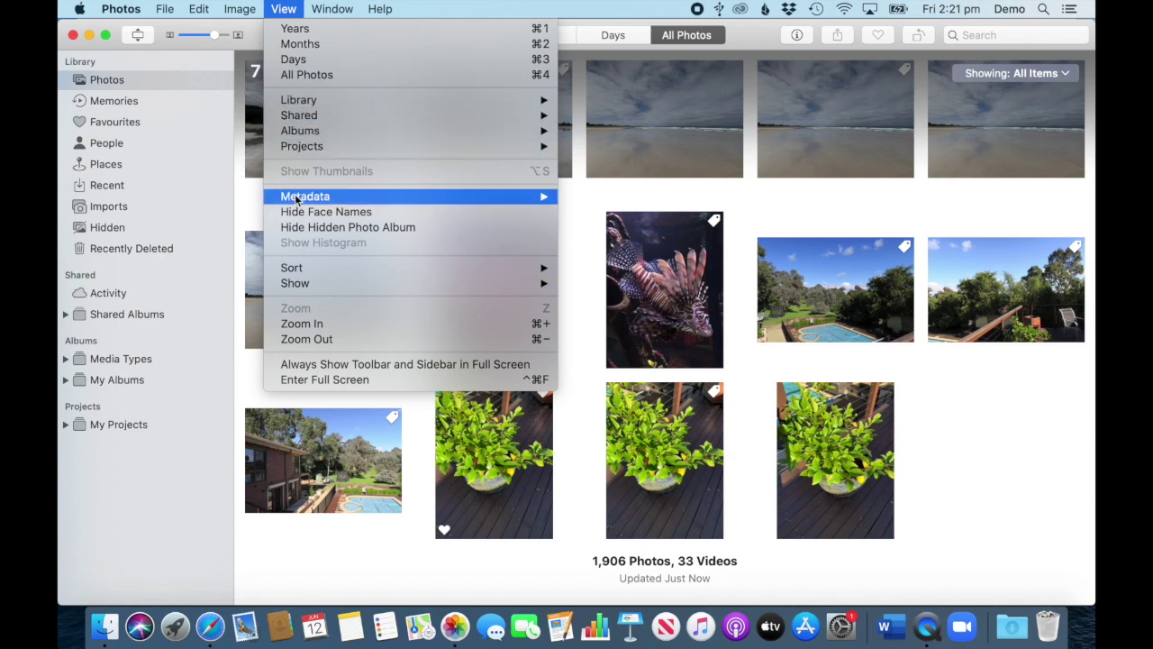
mouse_move(295, 200)
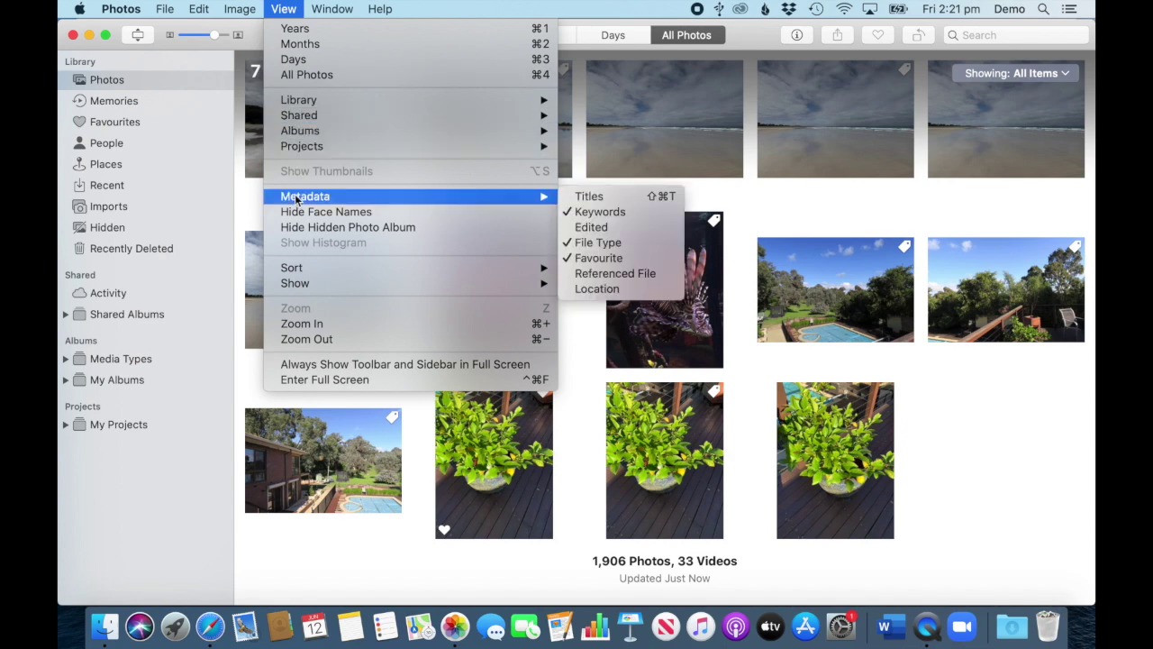
click(586, 197)
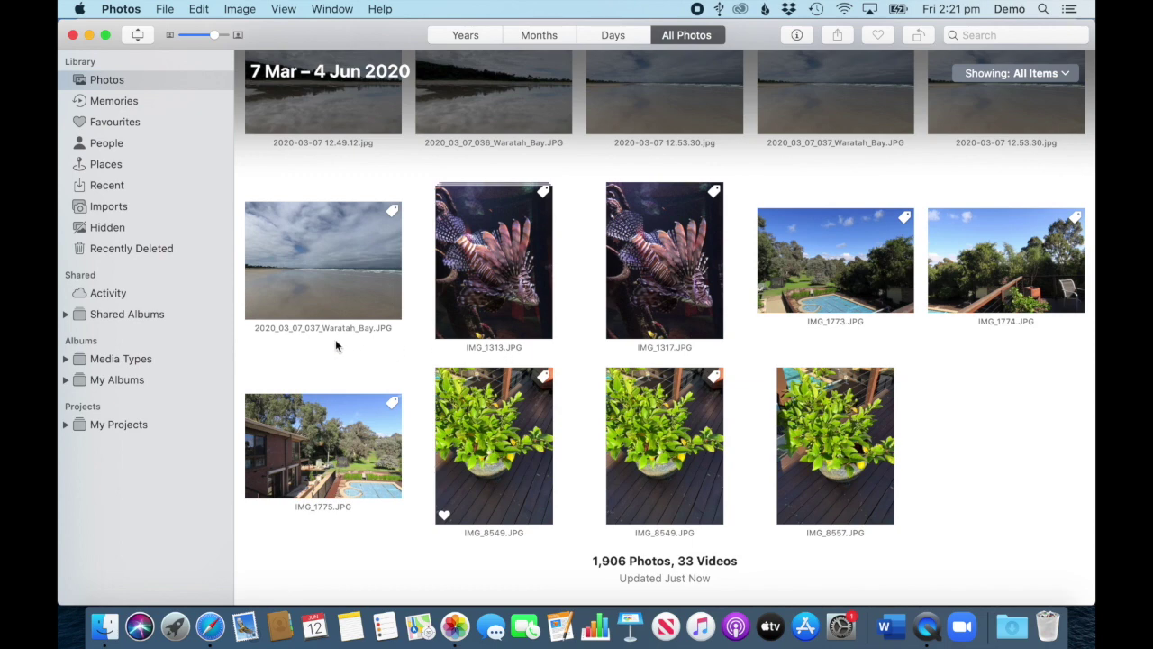
mouse_move(284, 330)
- Pick out the IMG_1317.JPG file name under the second lionfish thumbnail for editing
mouse_move(375, 335)
mouse_move(638, 357)
- Title the second lionfish photo 'Fish' and bring up its Info details
click(652, 351)
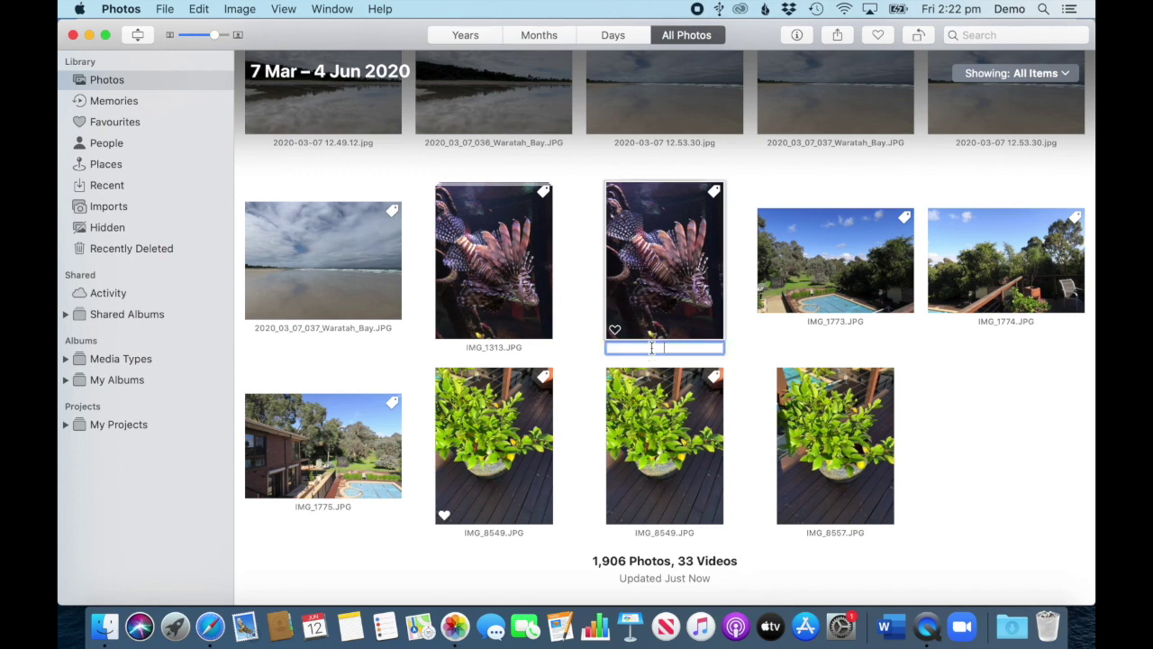
text(Fish)
key(Return)
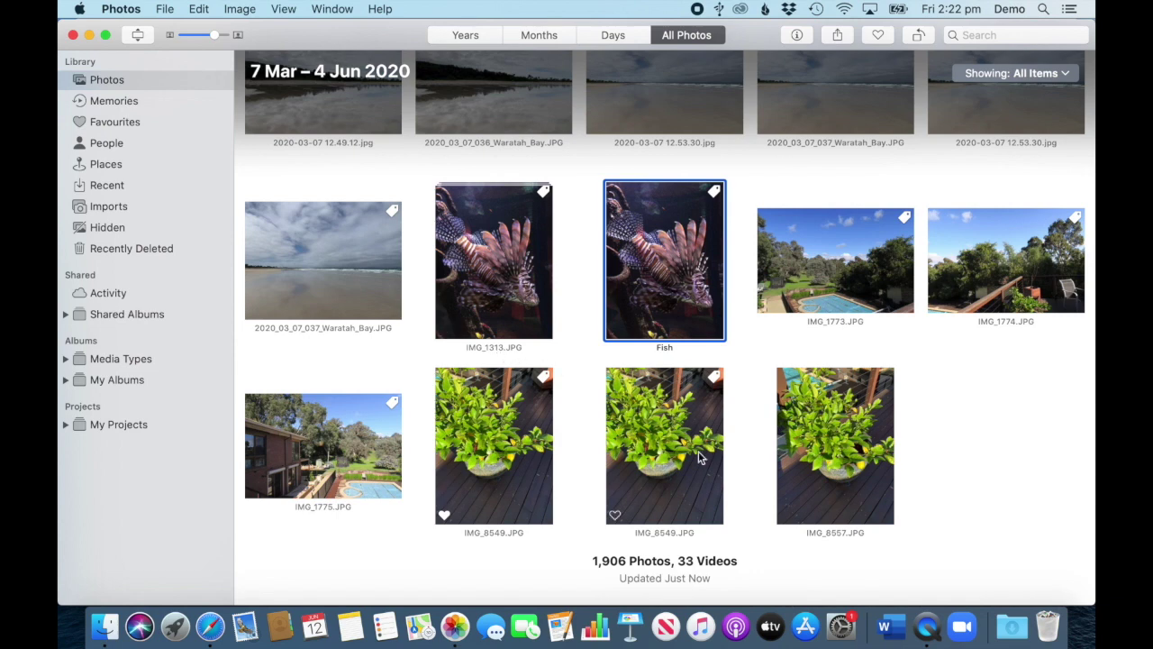
key(super+i)
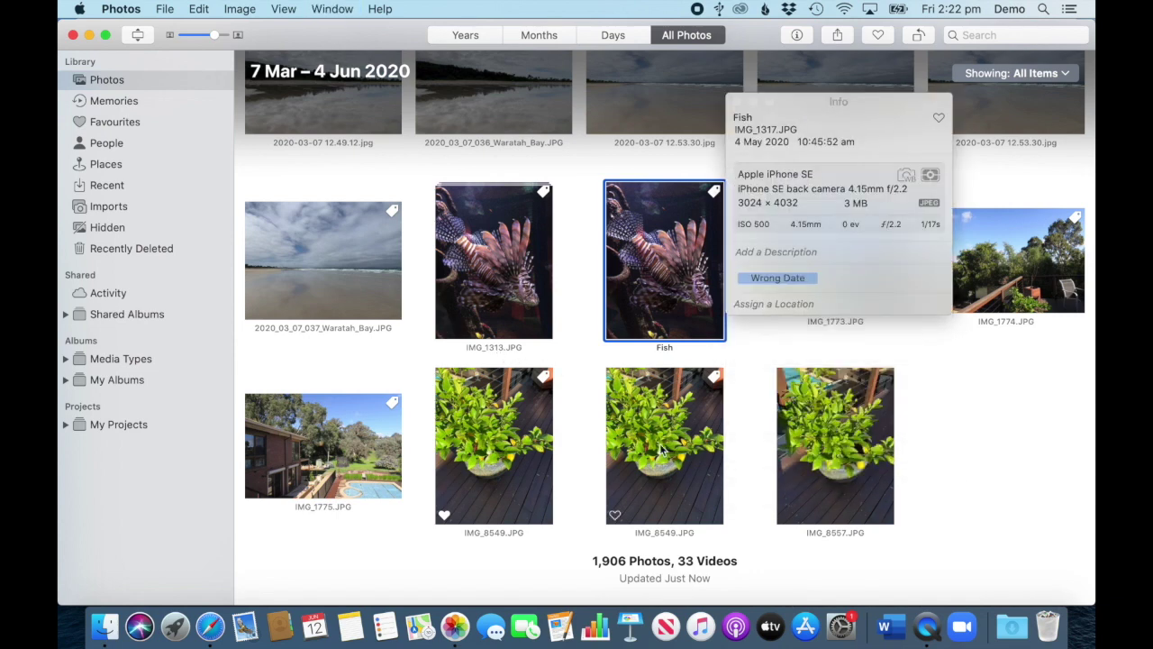
- Reposition the Info panel and show details for the middle plant photo IMG_8549.JPG
drag(856, 108, 901, 108)
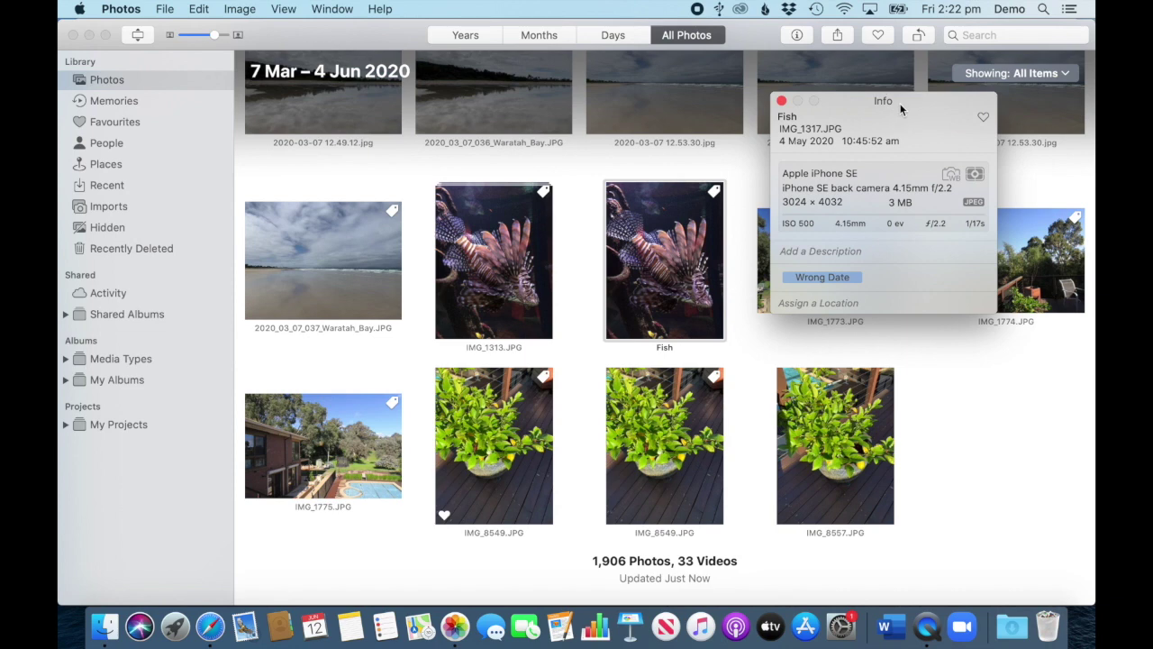
click(787, 117)
drag(781, 130, 852, 131)
click(629, 238)
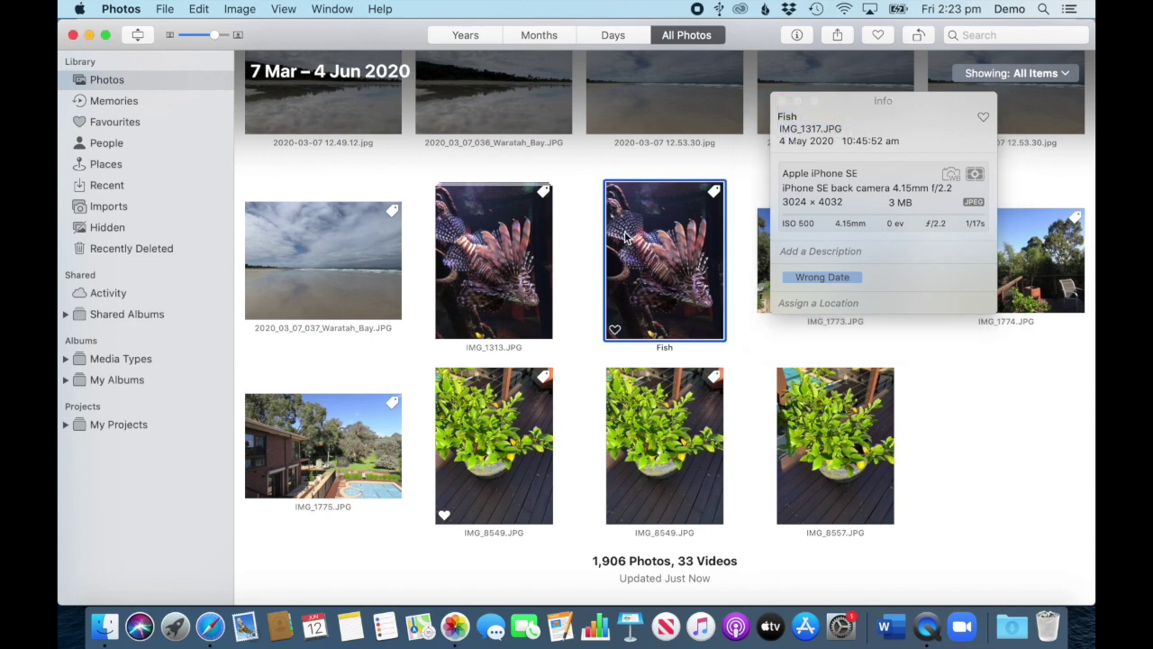
click(671, 401)
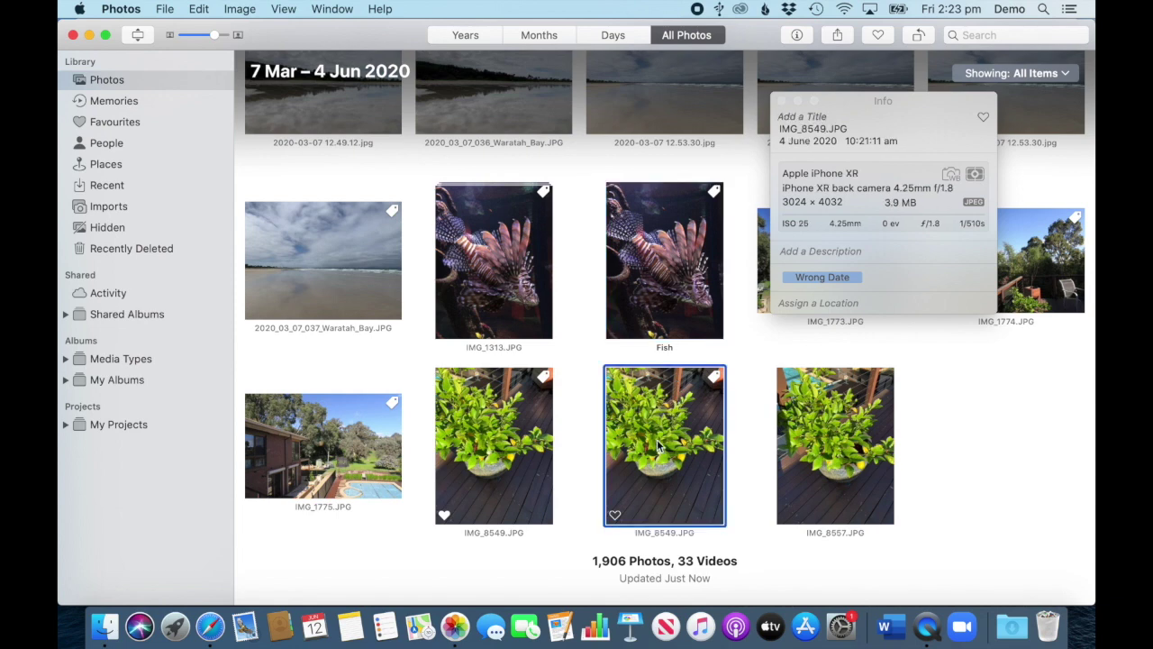
- Enter 'Lemon tree' as the title of IMG_8549.JPG in the Info panel
double_click(801, 130)
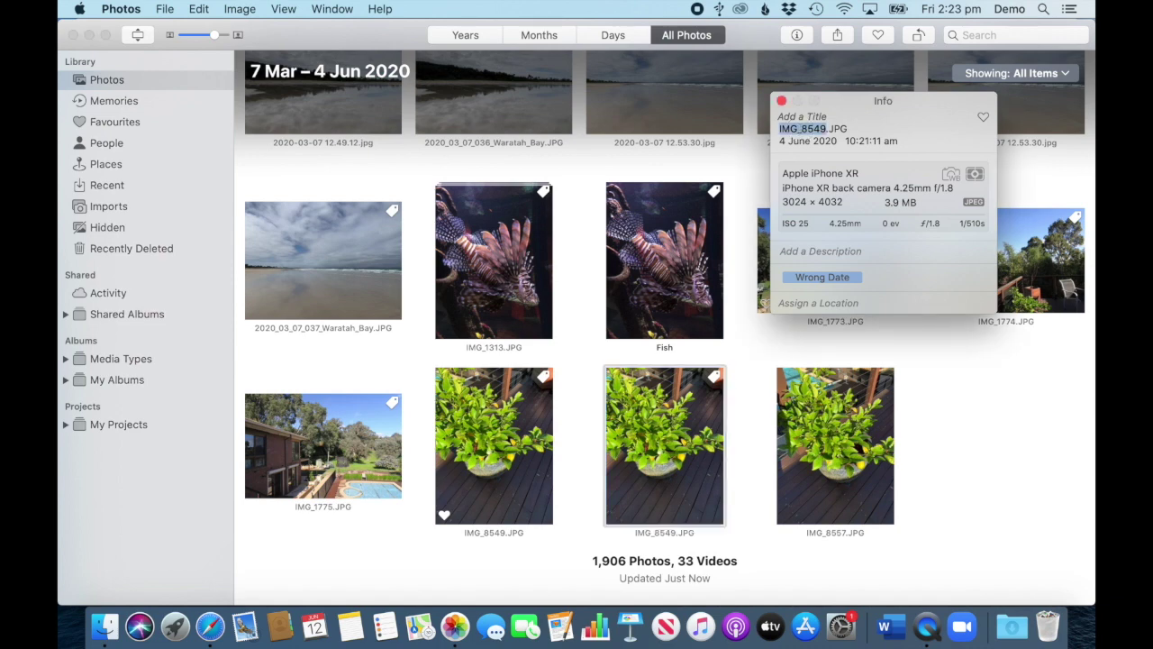
click(785, 117)
text(Lemon tre)
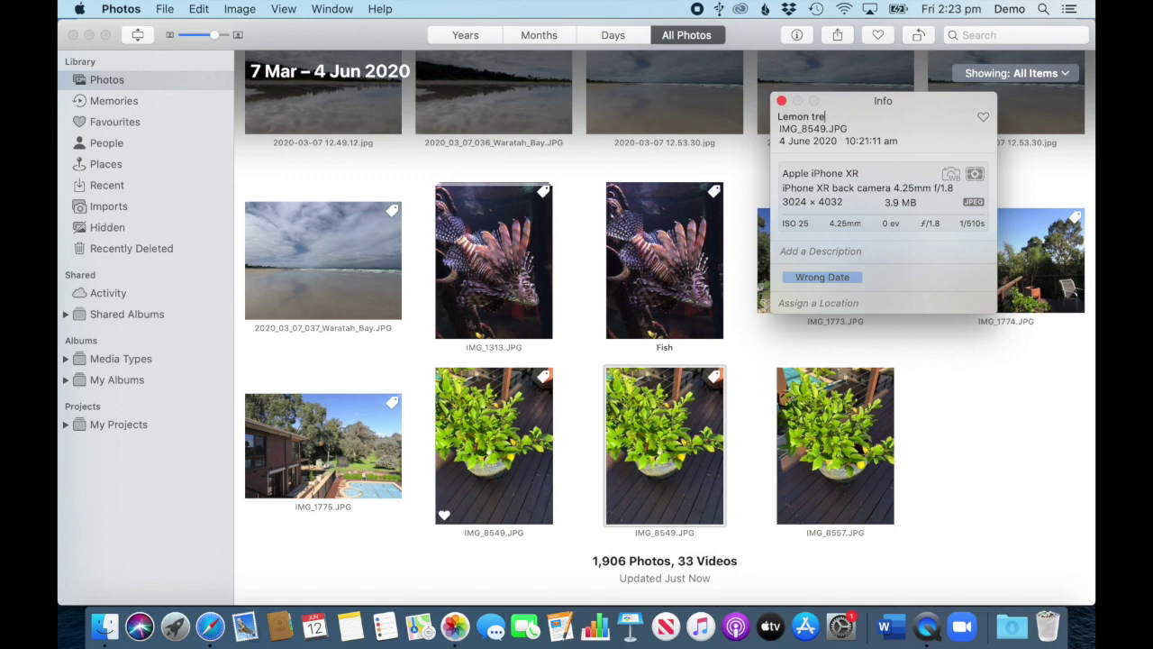
text(e)
key(Return)
- Select all three potted plant photos and give them the shared title 'Lemon Tree'
click(532, 439)
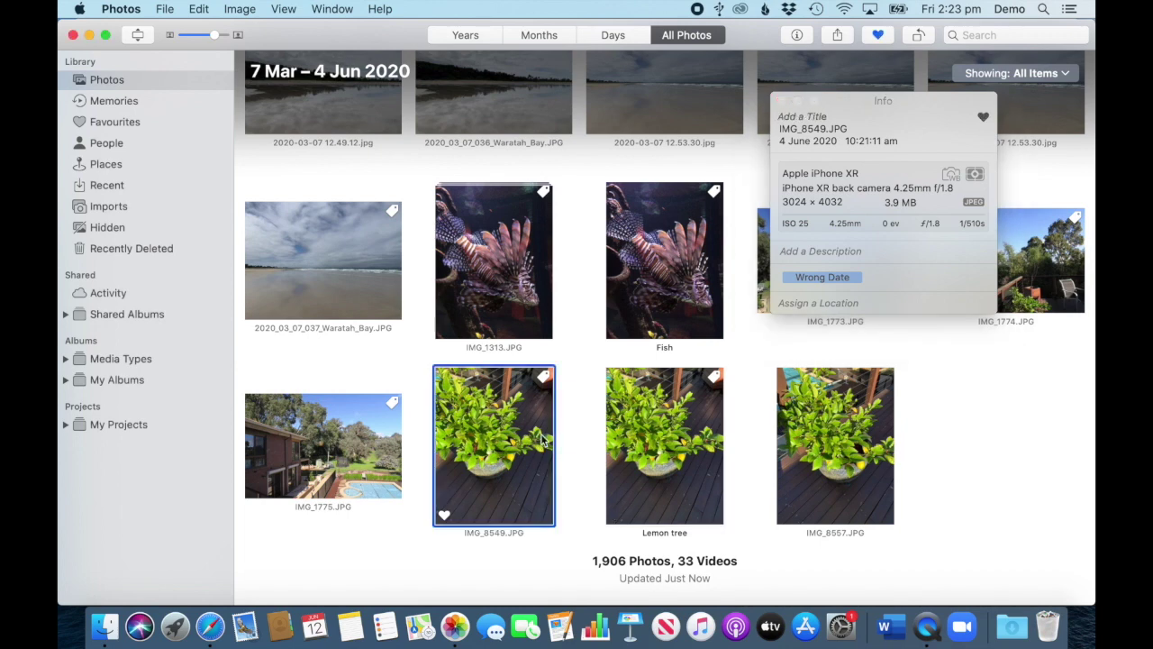
shift+click(842, 435)
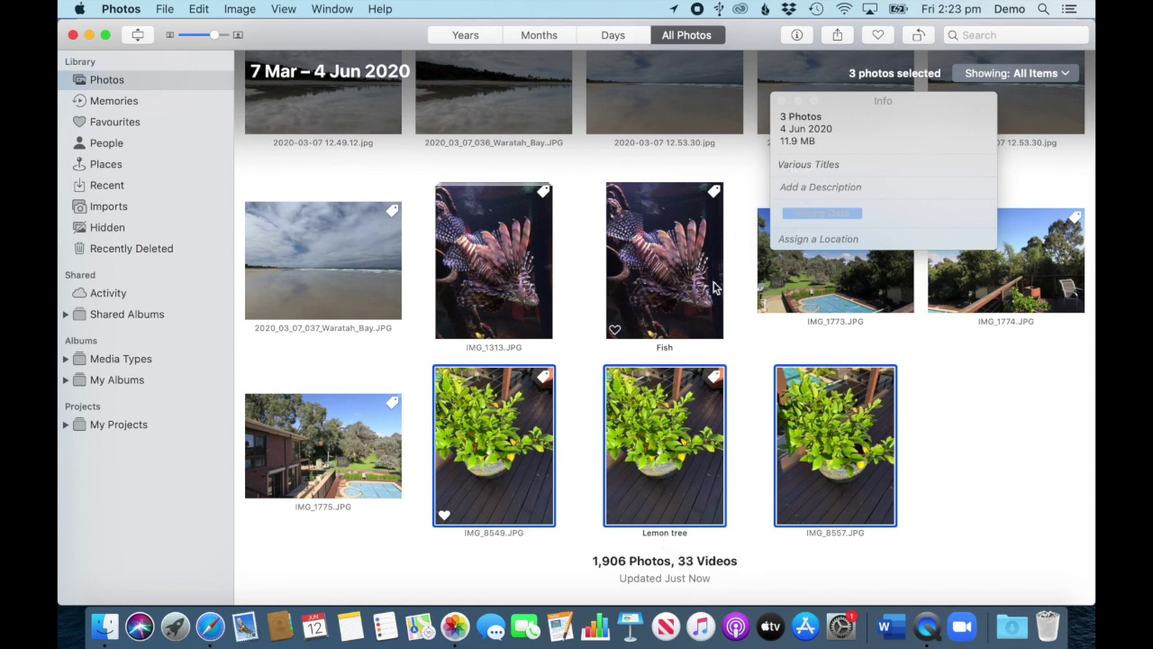
click(811, 166)
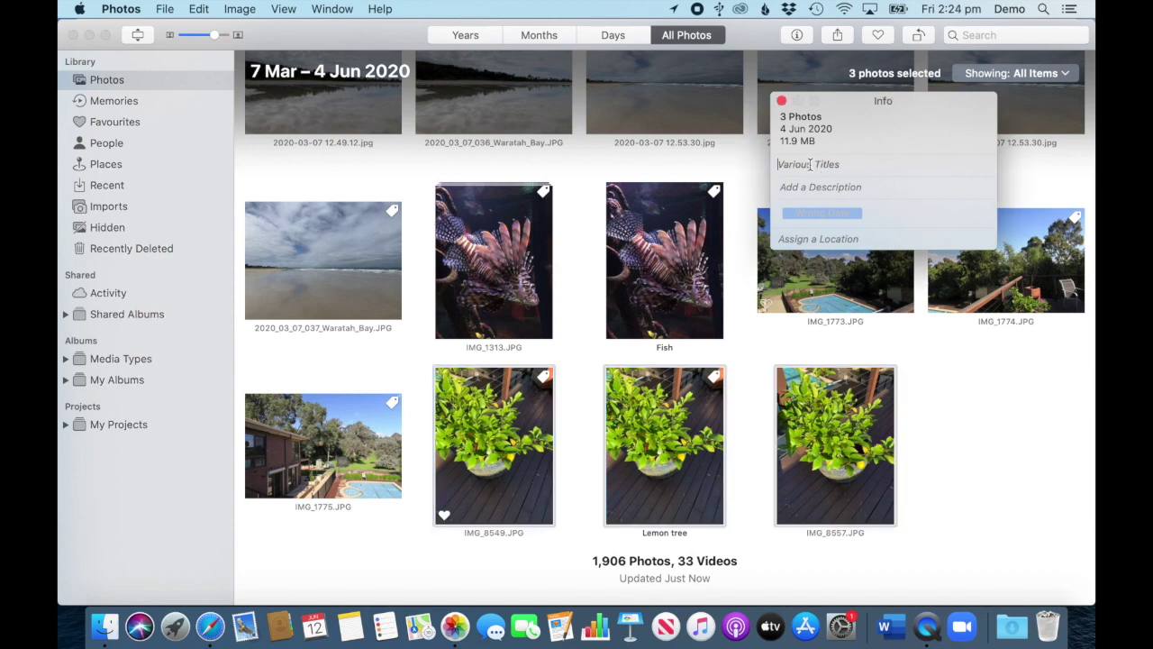
text(Lemon Tree)
key(Return)
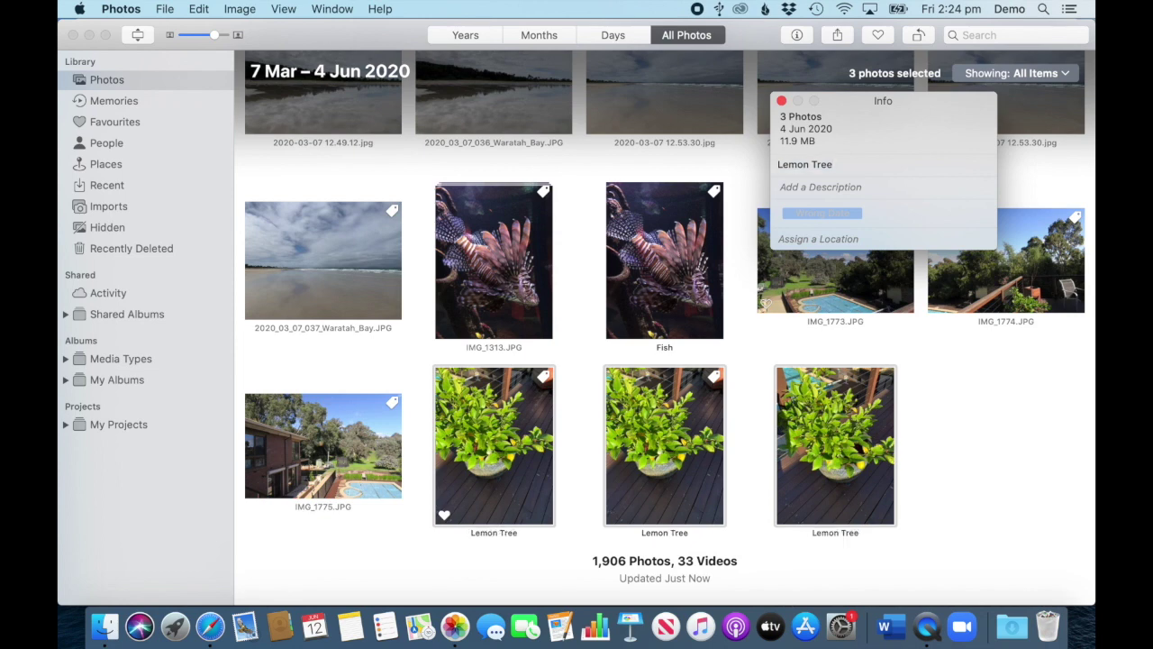
click(749, 426)
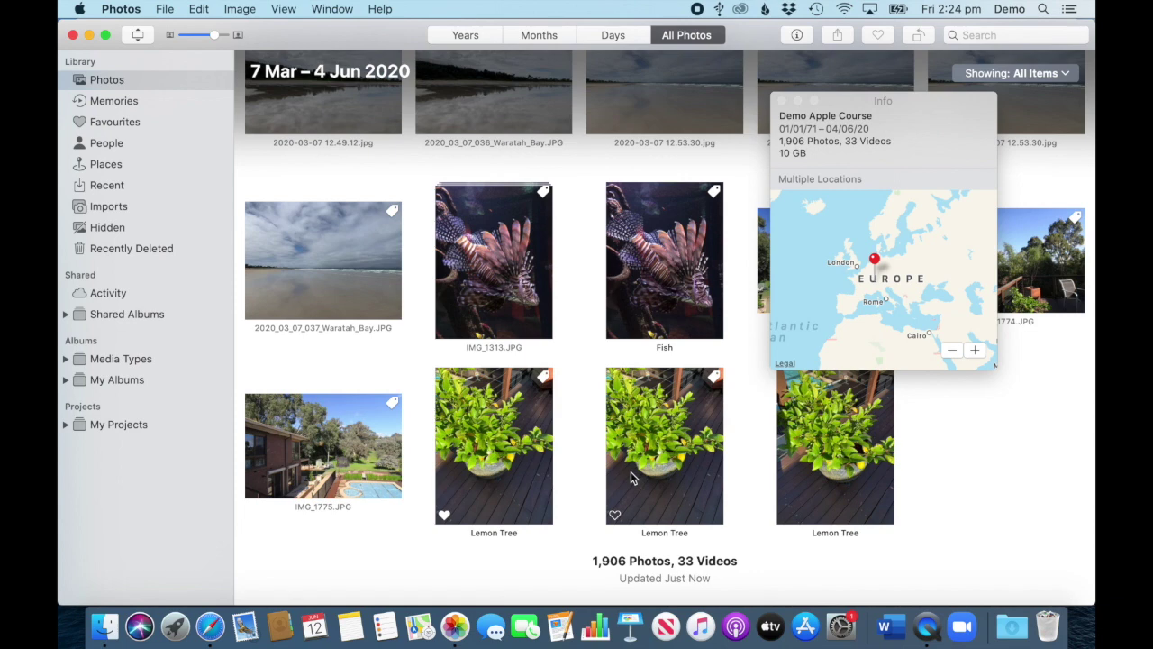
- View the Waratah Bay beach photo's details, then close the Info panel
click(335, 300)
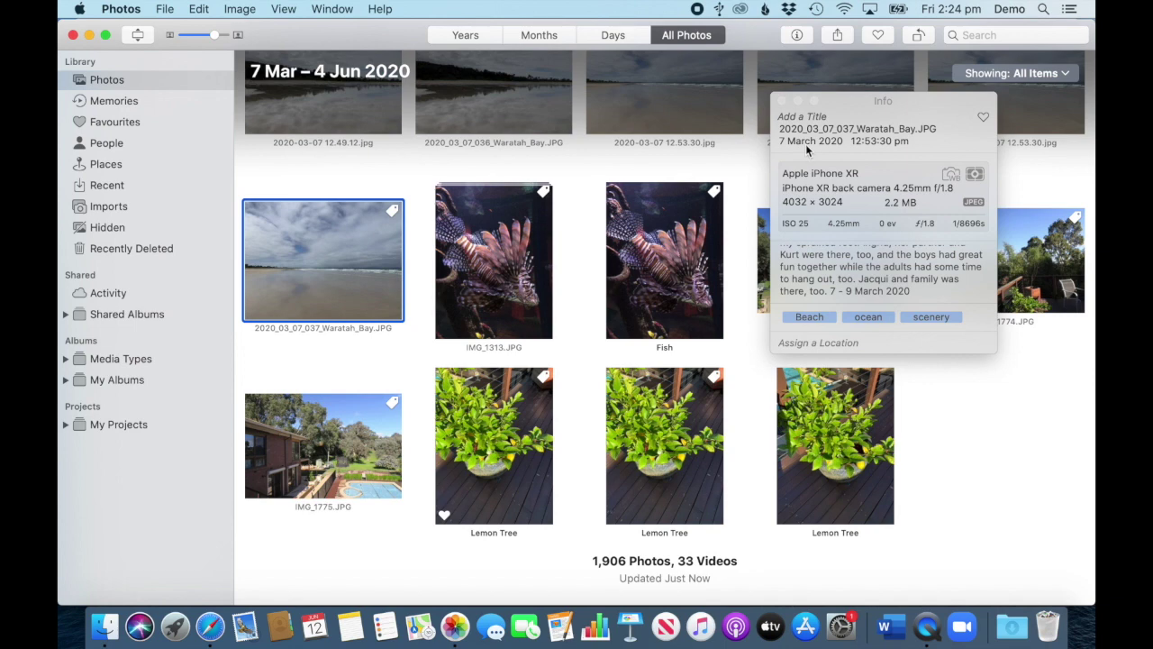
click(782, 101)
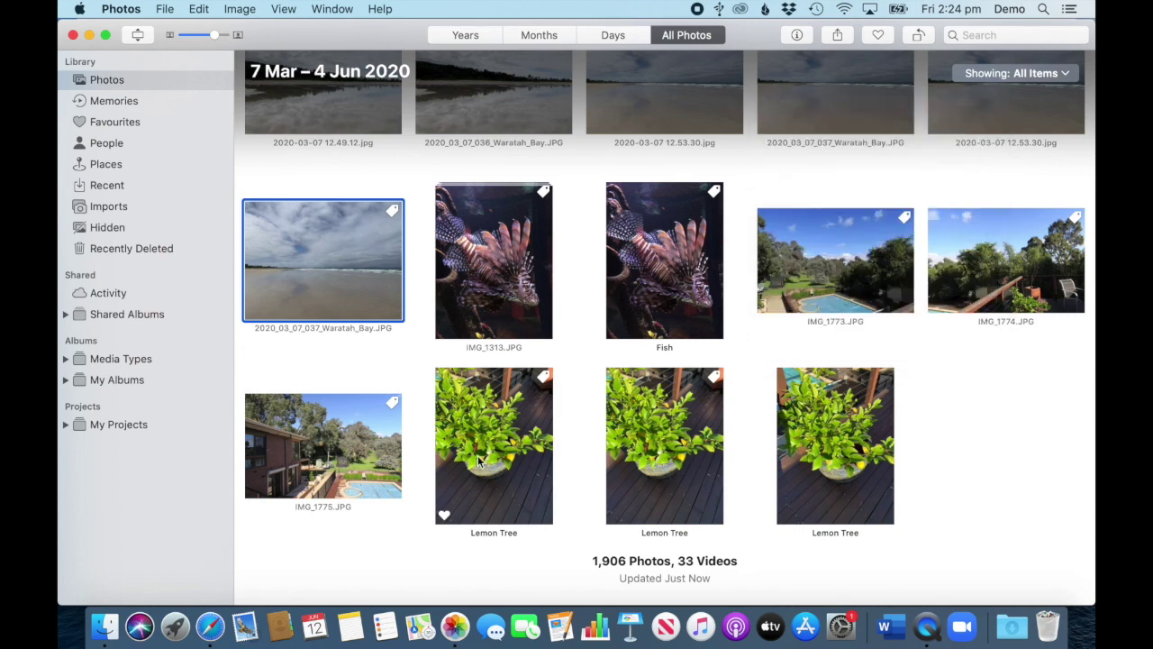
- Select the batch of 37 beach photos taken on 7 March 2020
scroll(493, 401, up, 3)
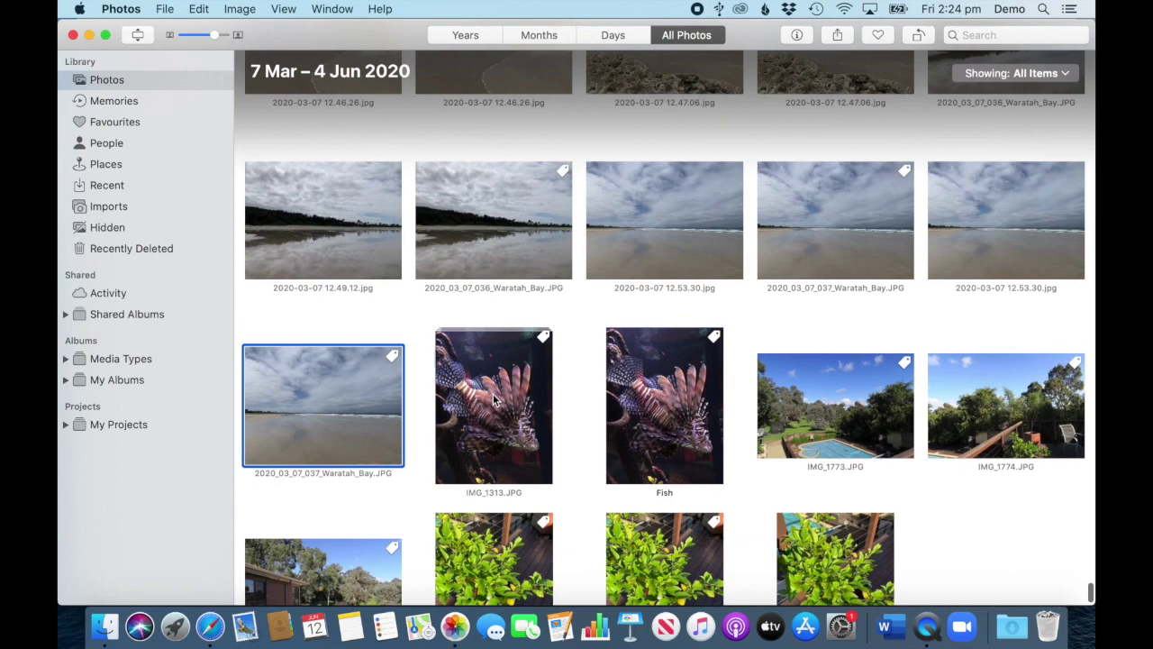
scroll(494, 401, up, 1)
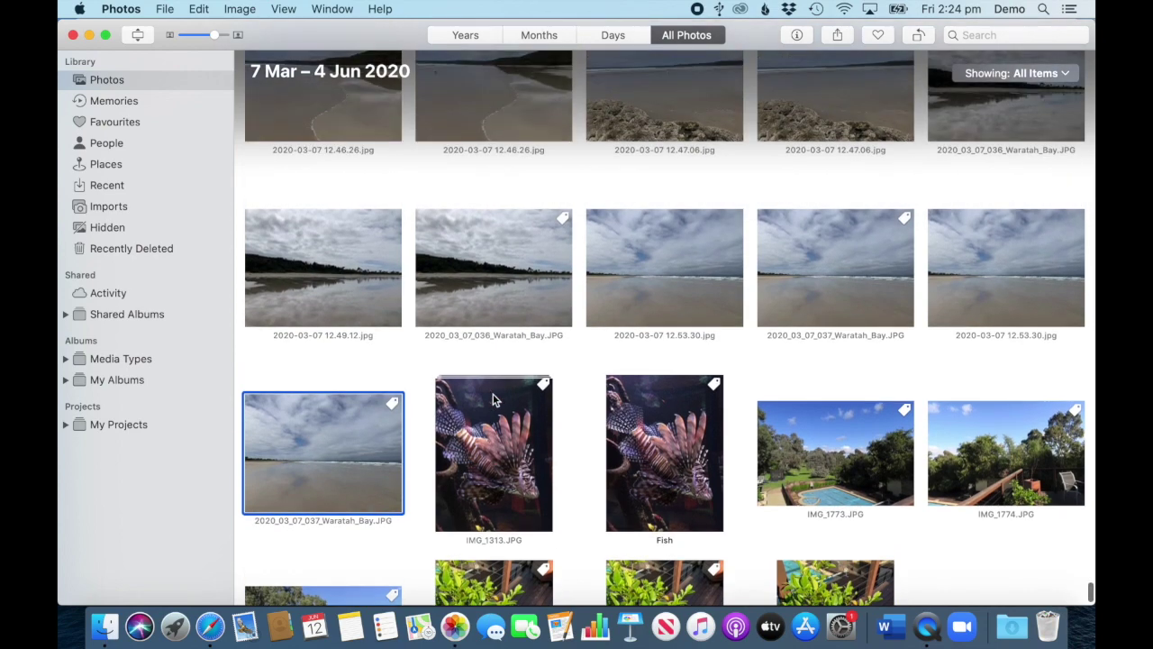
scroll(318, 472, up, 10)
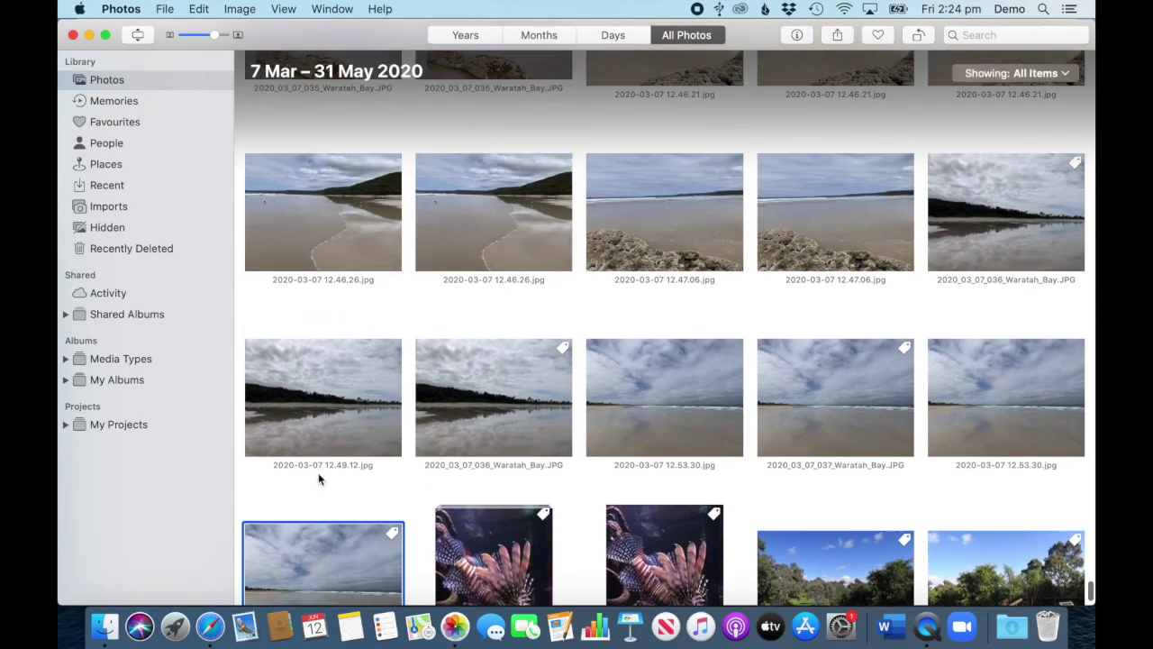
scroll(318, 472, up, 8)
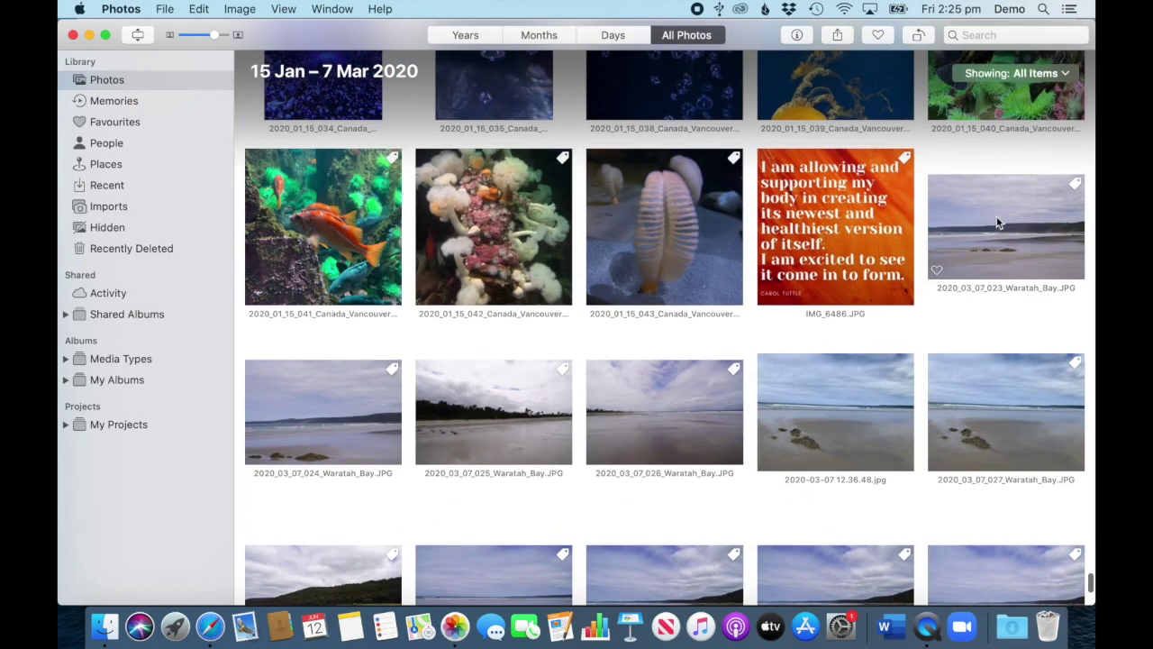
shift+click(998, 223)
scroll(996, 223, down, 5)
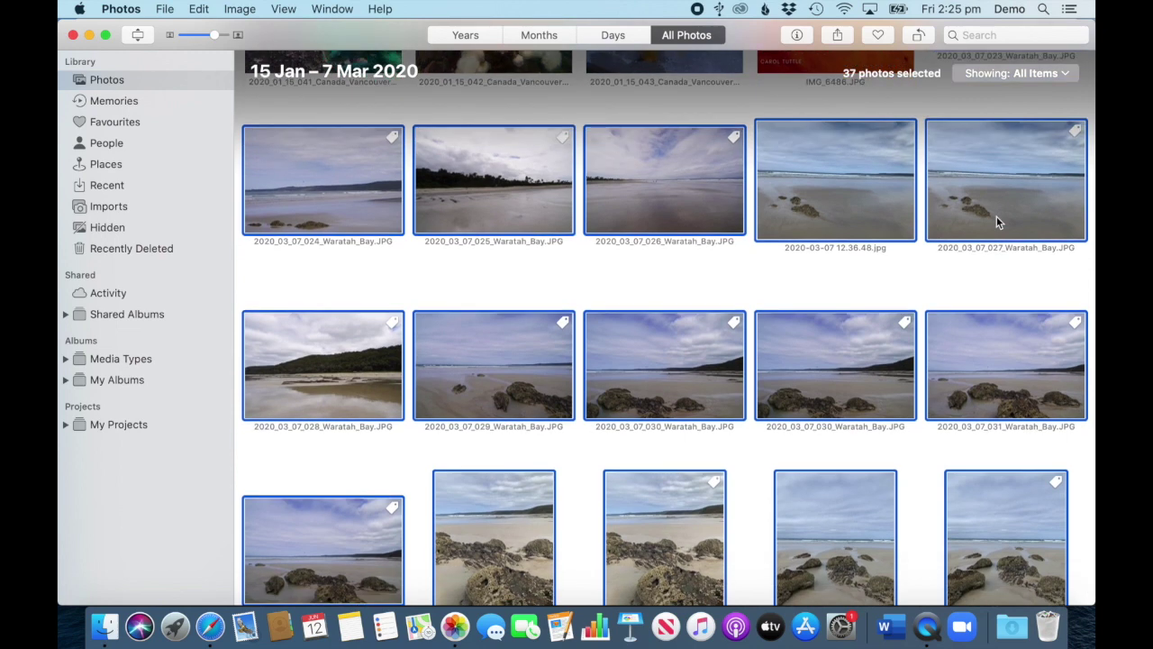
- Title all 37 selected photos 'Waratah Bay' in Info, then close the panel
key(super+i)
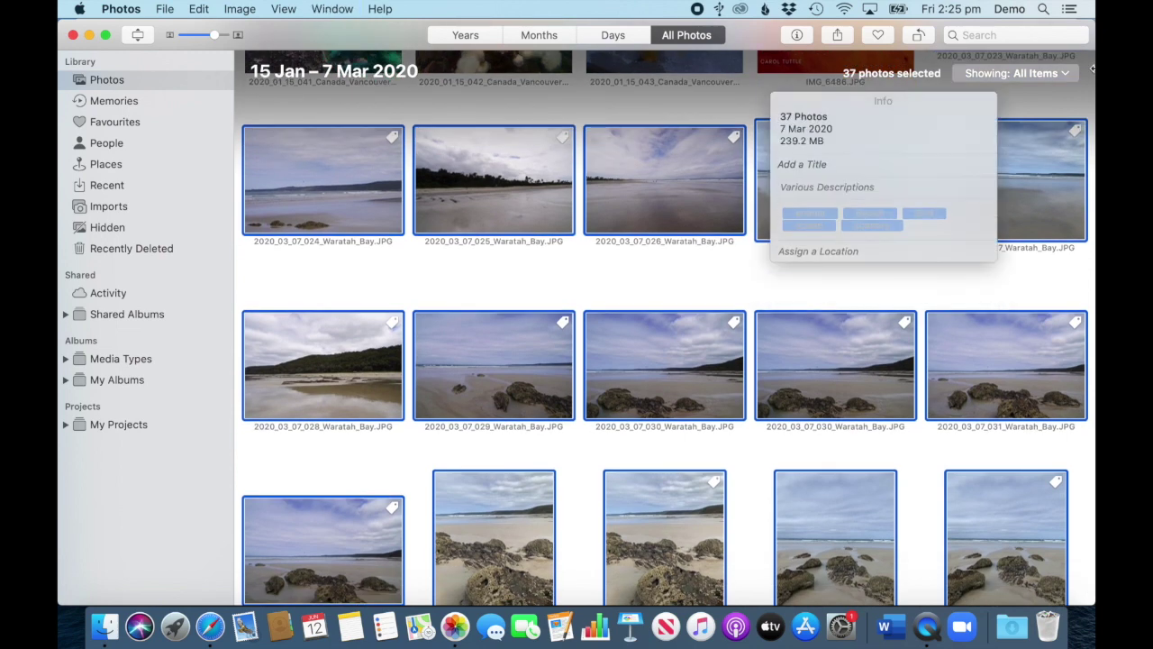
click(802, 164)
text(W)
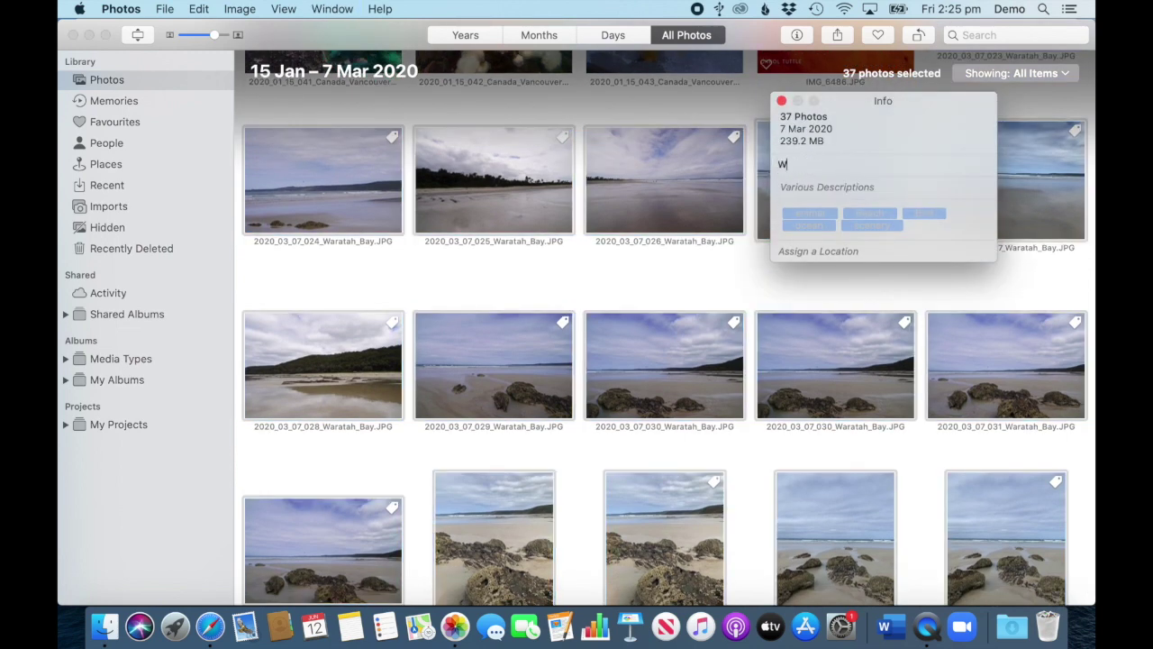
text(aratah Bay)
key(Return)
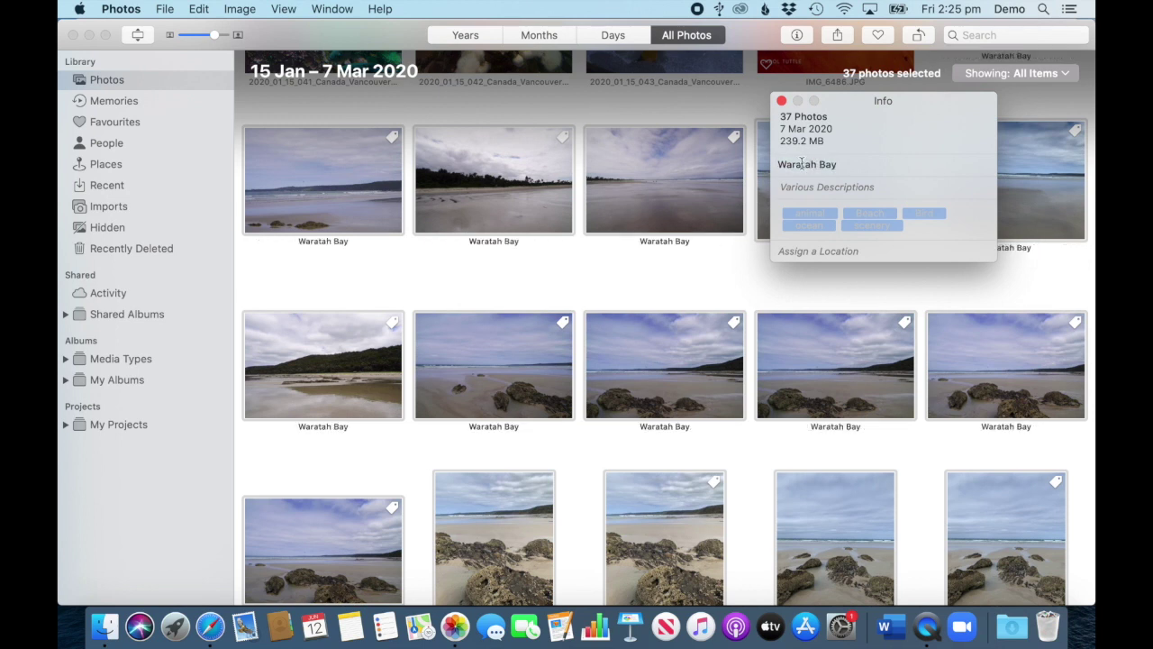
click(783, 102)
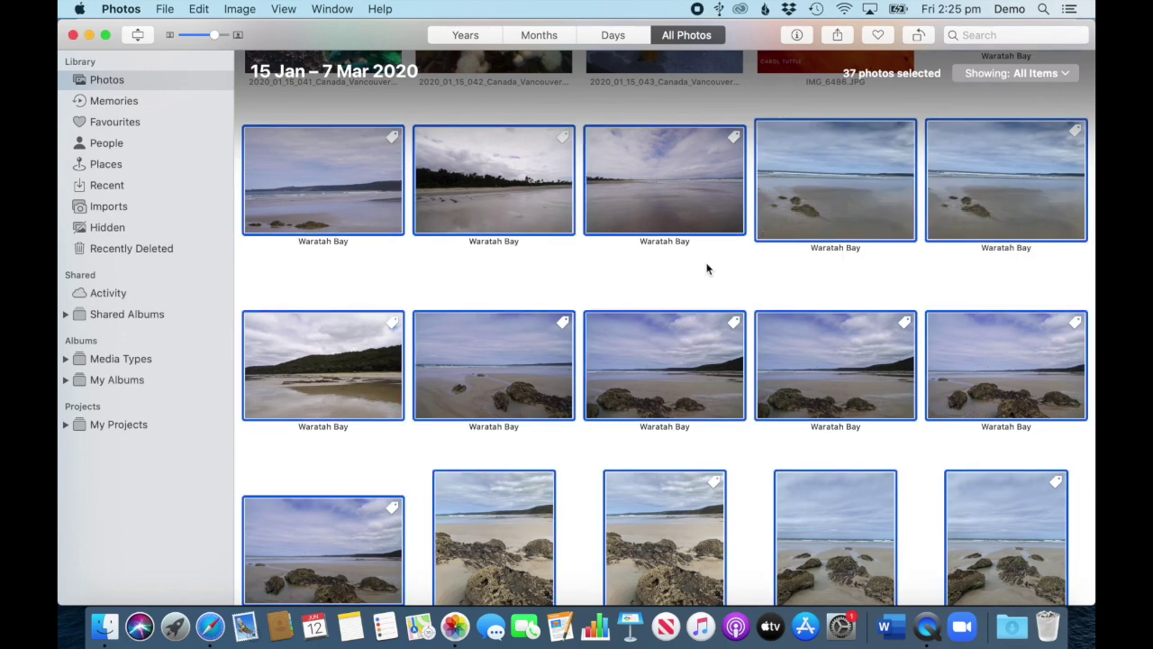
scroll(707, 261, up, 3)
scroll(707, 261, down, 3)
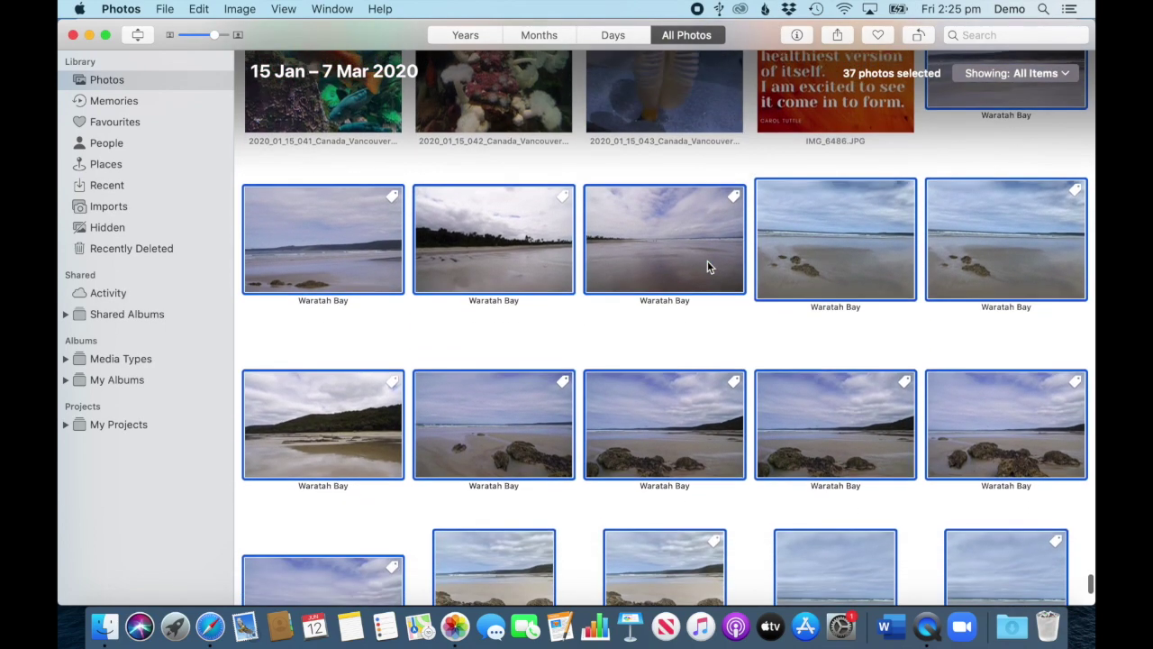